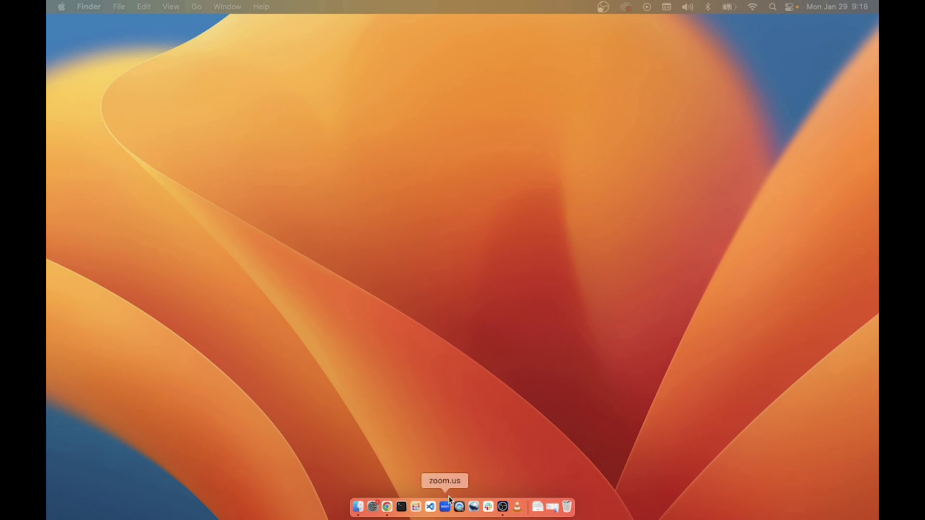
- Search the installed apps for Godot
{"action": "left_click", "coordinate": [414, 507]}
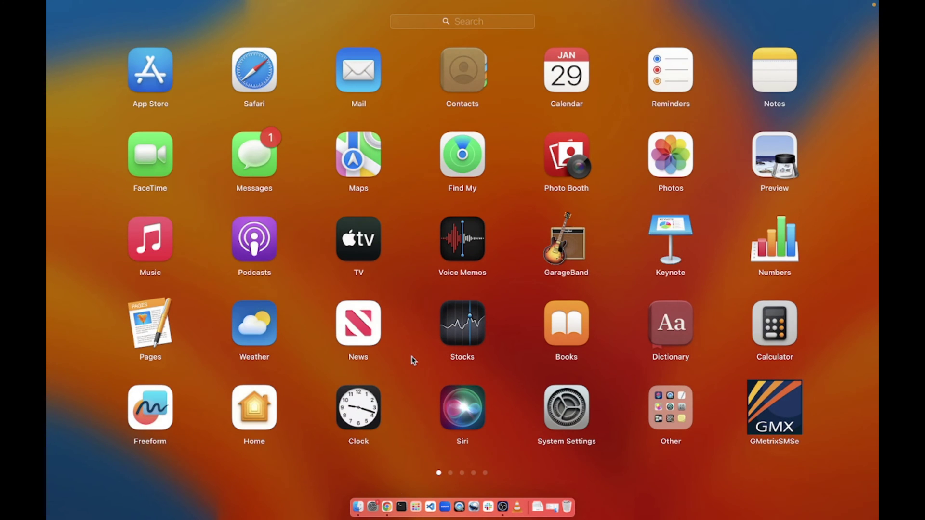
{"action": "type", "text": "godo"}
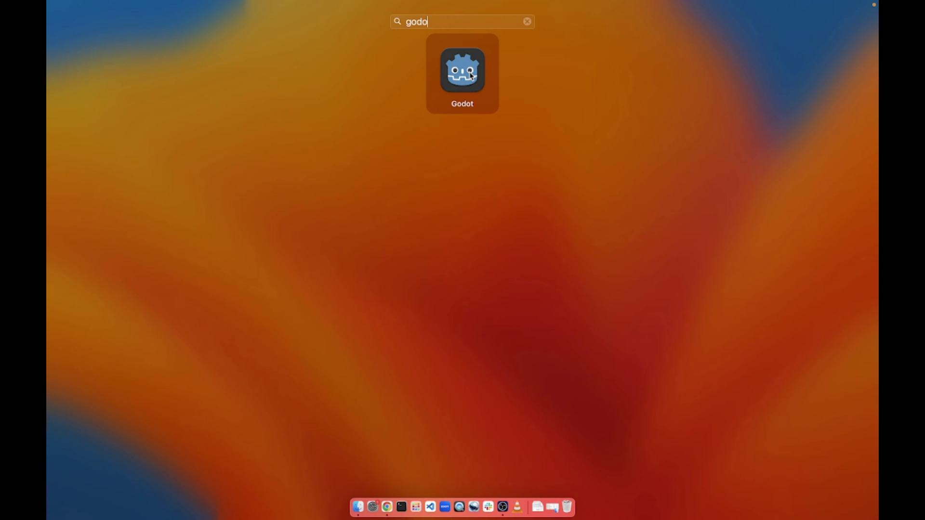
{"action": "left_click", "coordinate": [471, 75]}
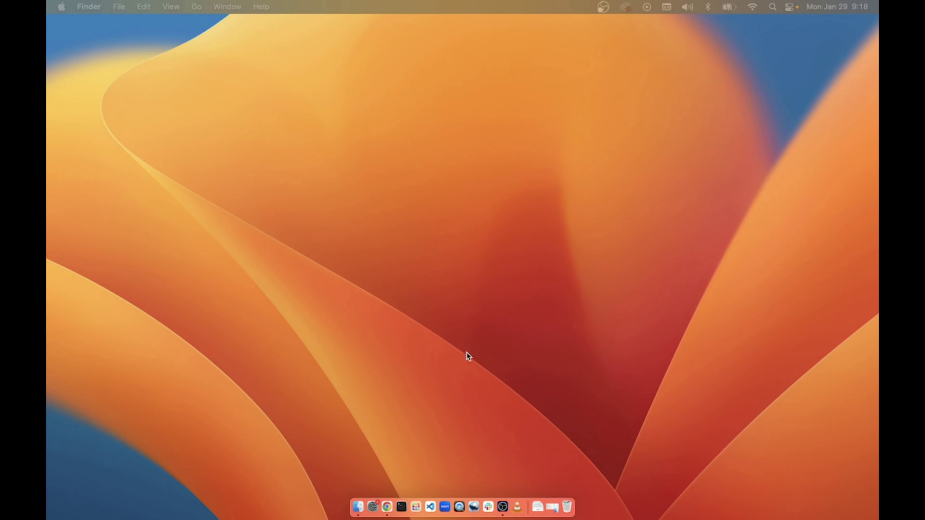
- Sort the Downloads folder by name in Finder and look through it for the Godot archives and folders
{"action": "left_click", "coordinate": [359, 506]}
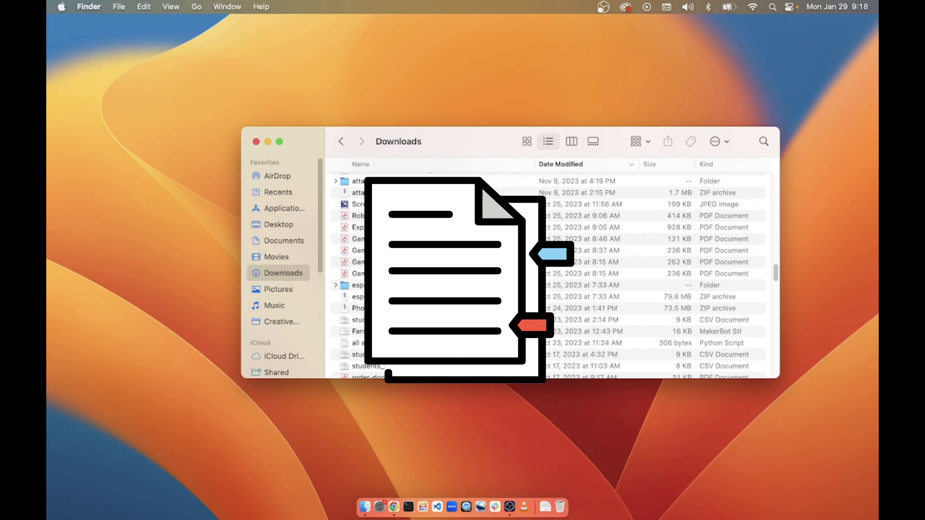
{"action": "scroll", "coordinate": [482, 275], "scroll_direction": "up", "scroll_amount": 6}
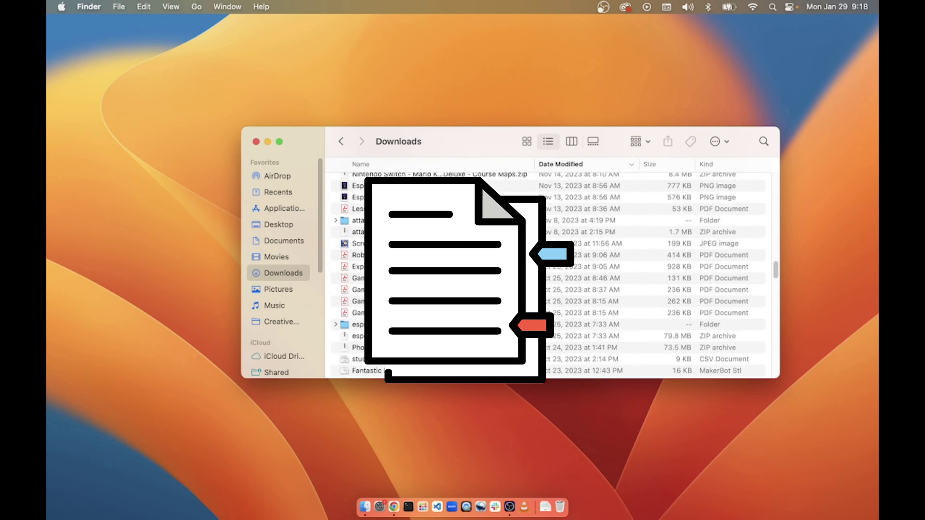
{"action": "scroll", "coordinate": [433, 270], "scroll_direction": "up", "scroll_amount": 10}
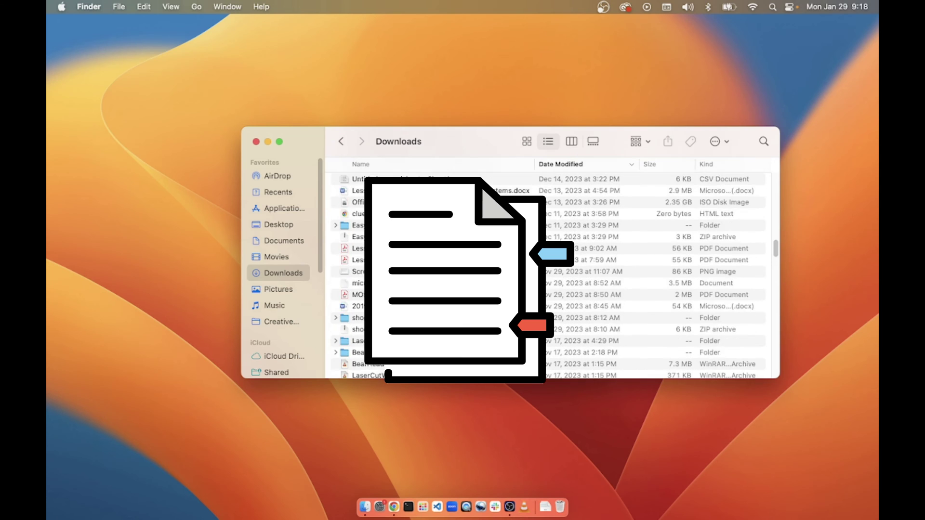
{"action": "left_click", "coordinate": [384, 165]}
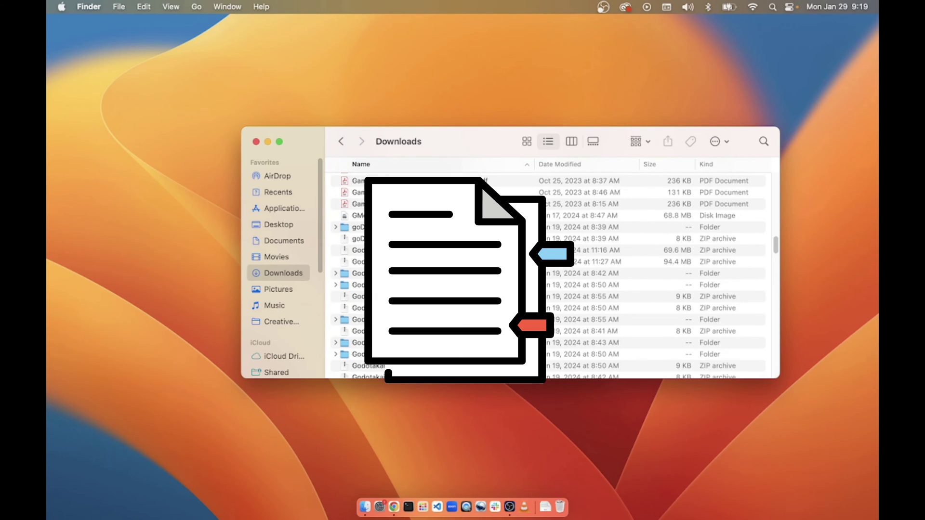
{"action": "scroll", "coordinate": [549, 275], "scroll_direction": "down", "scroll_amount": 2}
{"action": "left_click", "coordinate": [434, 205]}
{"action": "left_click", "coordinate": [433, 239]}
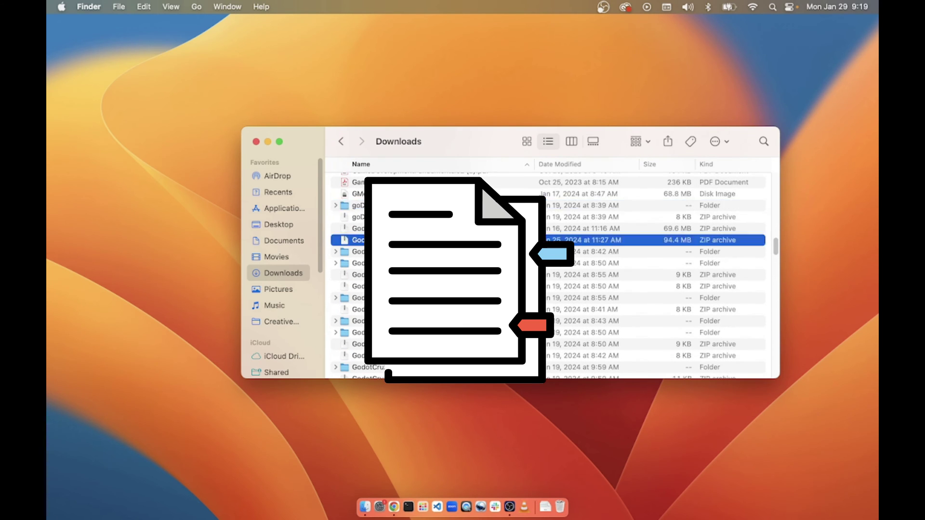
{"action": "left_click", "coordinate": [433, 297]}
{"action": "scroll", "coordinate": [434, 274], "scroll_direction": "down", "scroll_amount": 3}
{"action": "scroll", "coordinate": [547, 276], "scroll_direction": "down", "scroll_amount": 13}
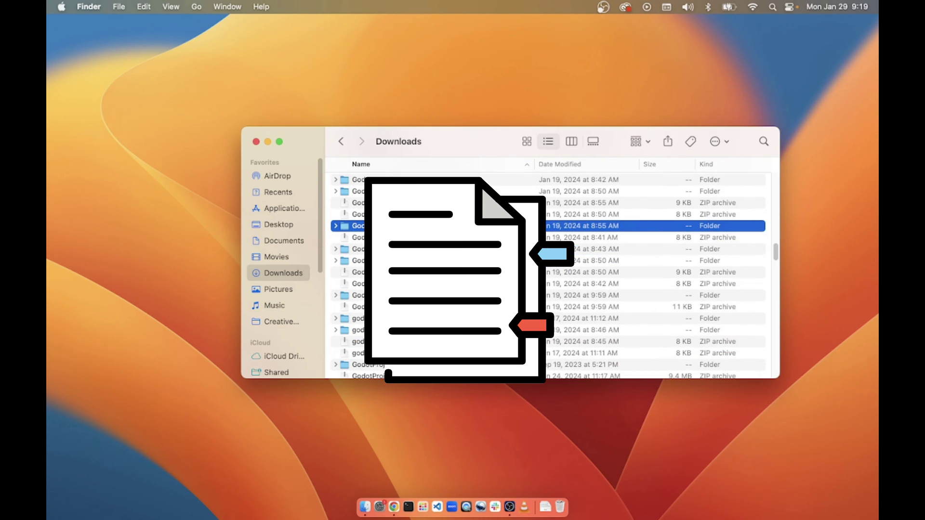
{"action": "scroll", "coordinate": [547, 276], "scroll_direction": "down", "scroll_amount": 1}
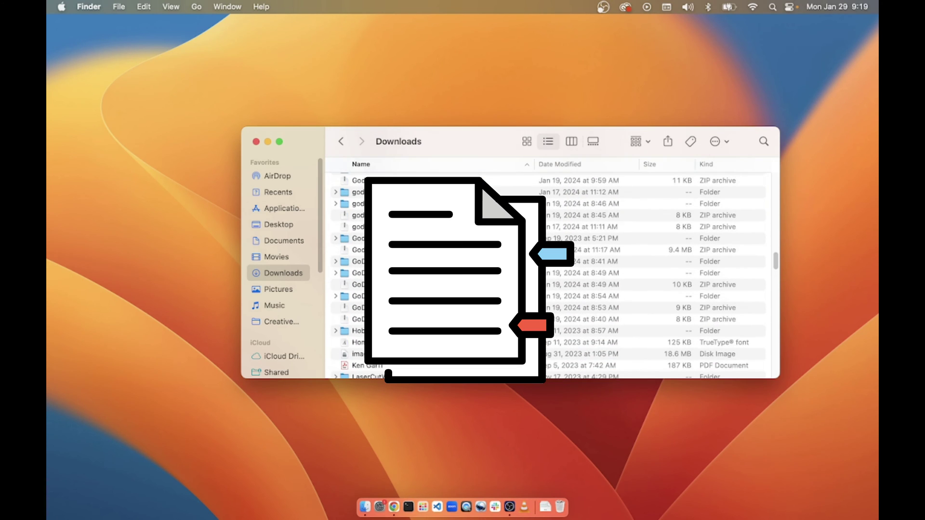
{"action": "scroll", "coordinate": [548, 276], "scroll_direction": "up", "scroll_amount": 12}
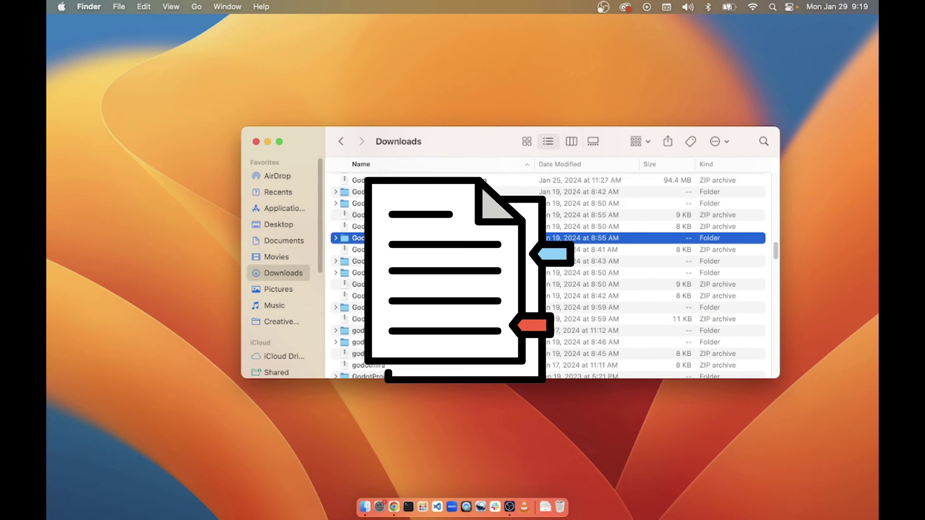
- Launch Godot from the Applications folder and shift its Project Manager window slightly
{"action": "left_click", "coordinate": [275, 208]}
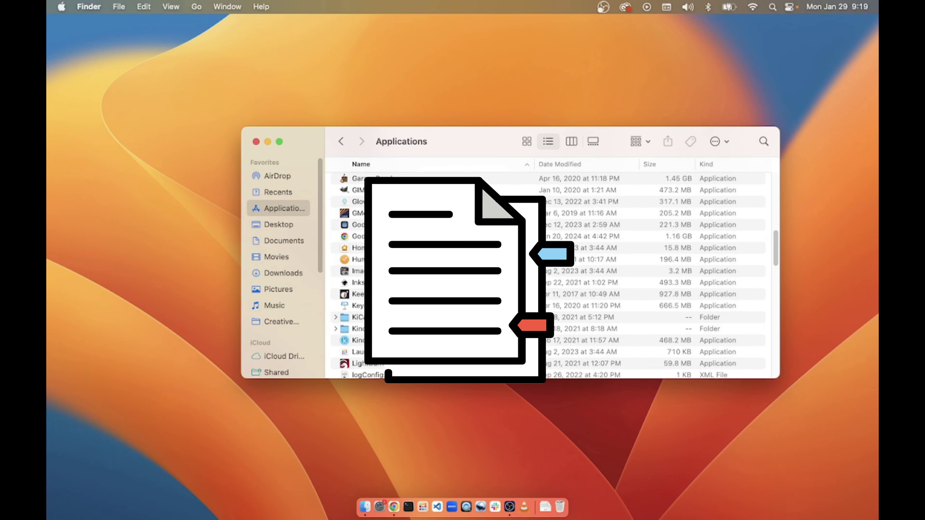
{"action": "left_click", "coordinate": [359, 224]}
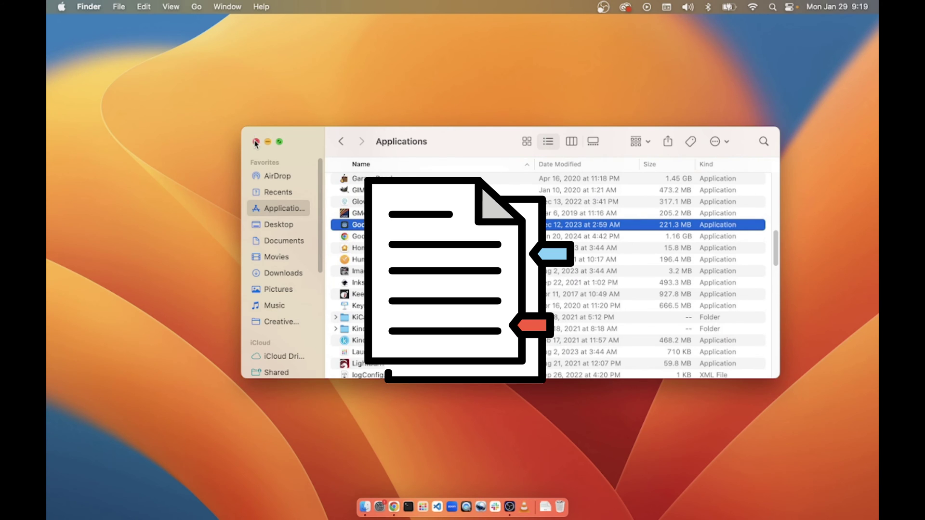
{"action": "key", "text": "super+o"}
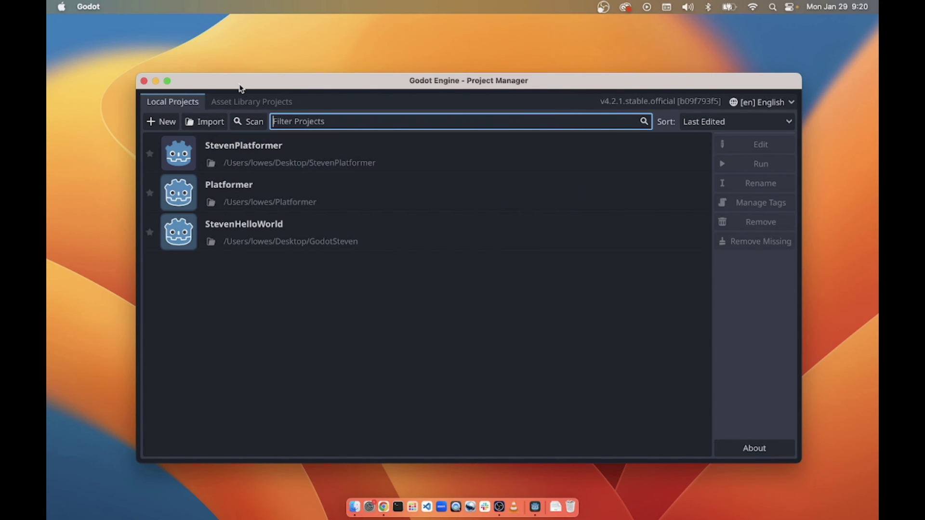
{"action": "mouse_move", "coordinate": [238, 87]}
{"action": "left_mouse_down"}
{"action": "mouse_move", "coordinate": [289, 411]}
{"action": "mouse_move", "coordinate": [244, 86]}
{"action": "mouse_move", "coordinate": [244, 99]}
{"action": "left_mouse_up"}
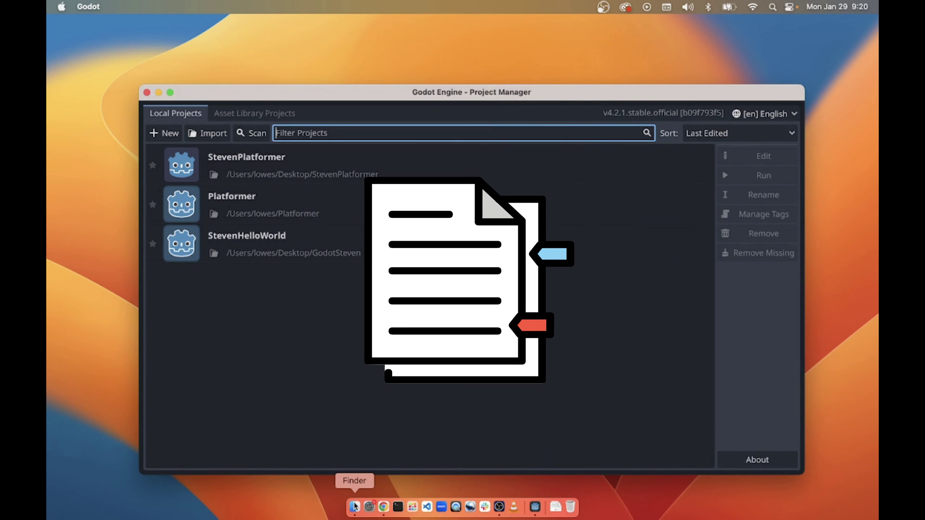
- Check the Desktop folder in Finder for the existing platformer project folder, then return to the Godot Project Manager
{"action": "left_click", "coordinate": [354, 507]}
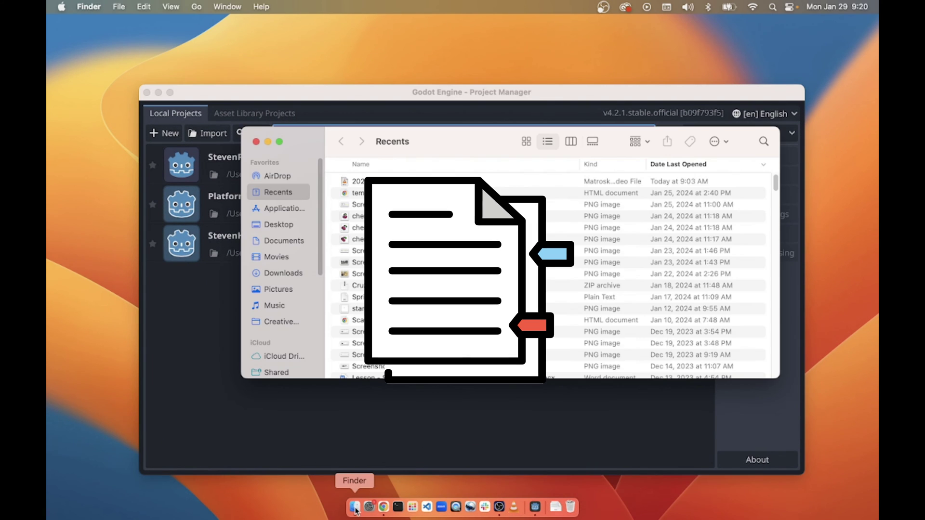
{"action": "left_click", "coordinate": [271, 224]}
{"action": "left_click", "coordinate": [386, 177]}
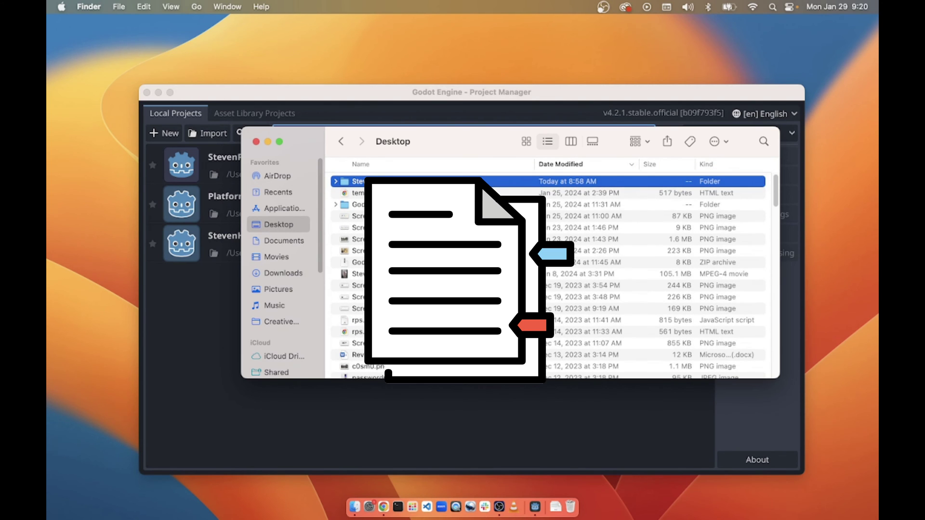
{"action": "left_click", "coordinate": [256, 142]}
{"action": "left_click", "coordinate": [276, 217]}
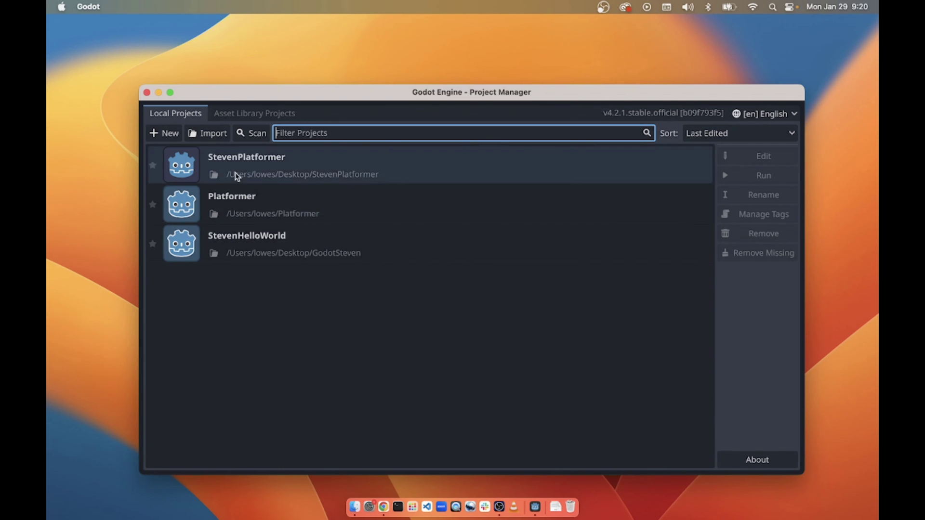
- Examine the user's home folder in Finder, including the Desktop and Downloads folders, and close the window
{"action": "left_click", "coordinate": [354, 506]}
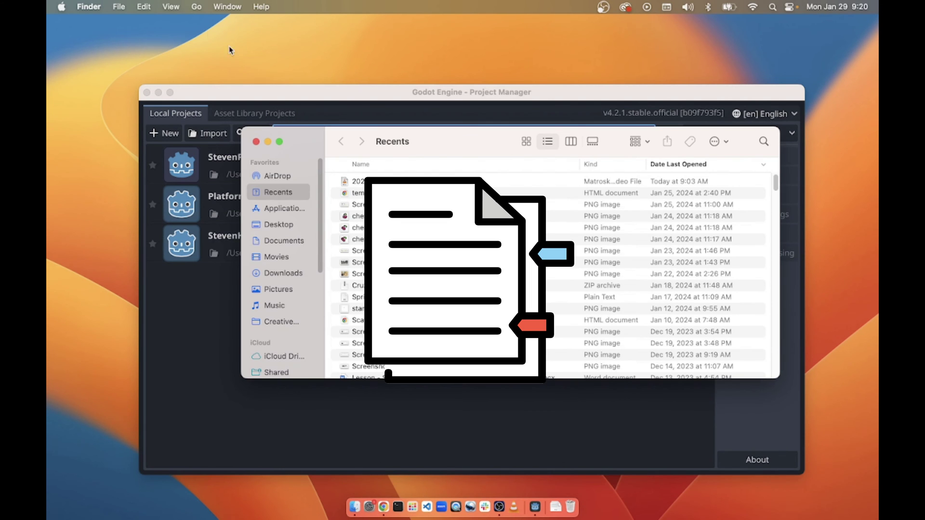
{"action": "left_click", "coordinate": [196, 7]}
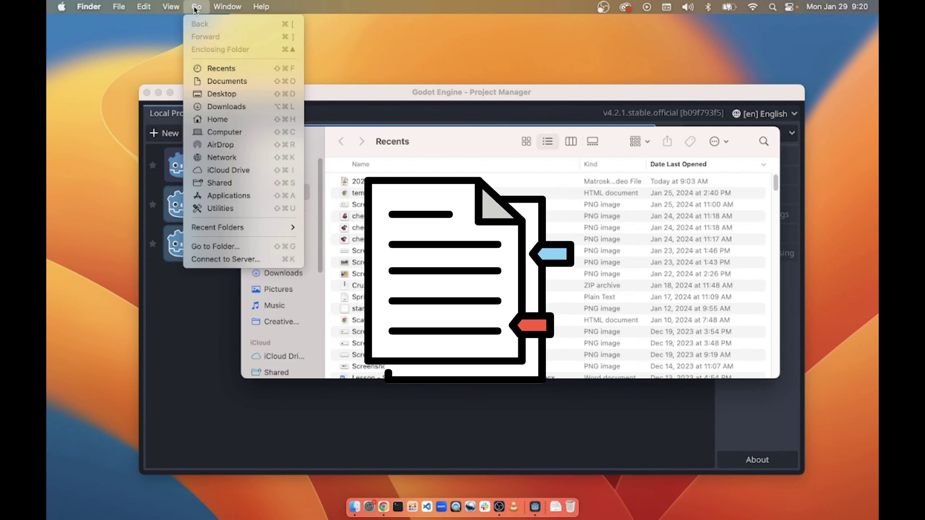
{"action": "left_click", "coordinate": [222, 124]}
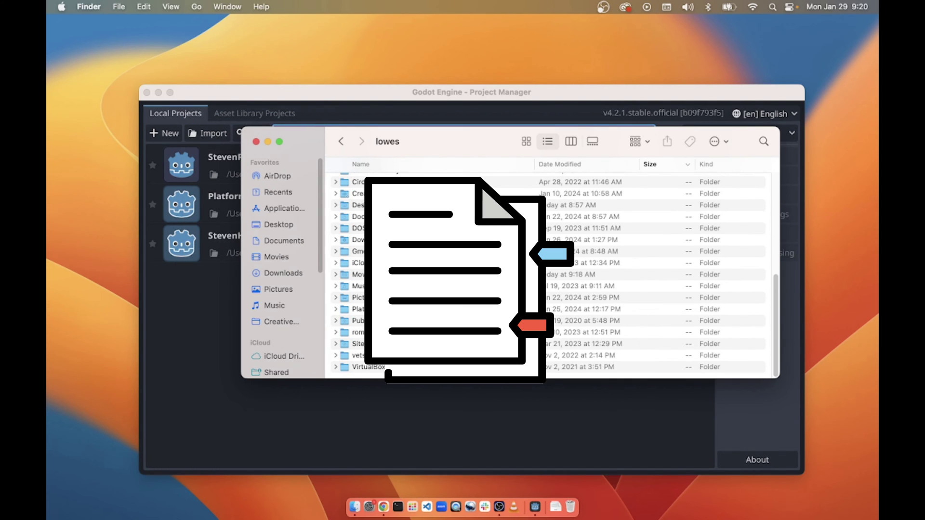
{"action": "left_click", "coordinate": [434, 205]}
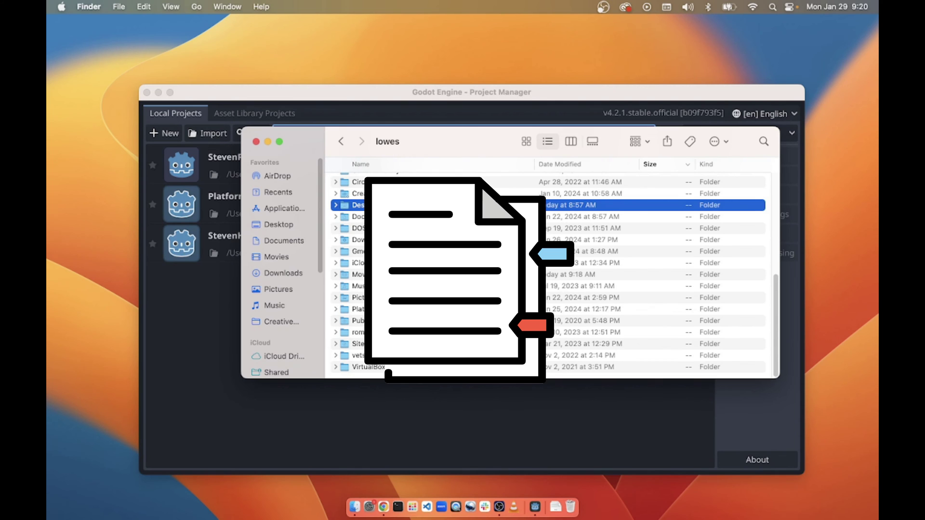
{"action": "left_click", "coordinate": [434, 239]}
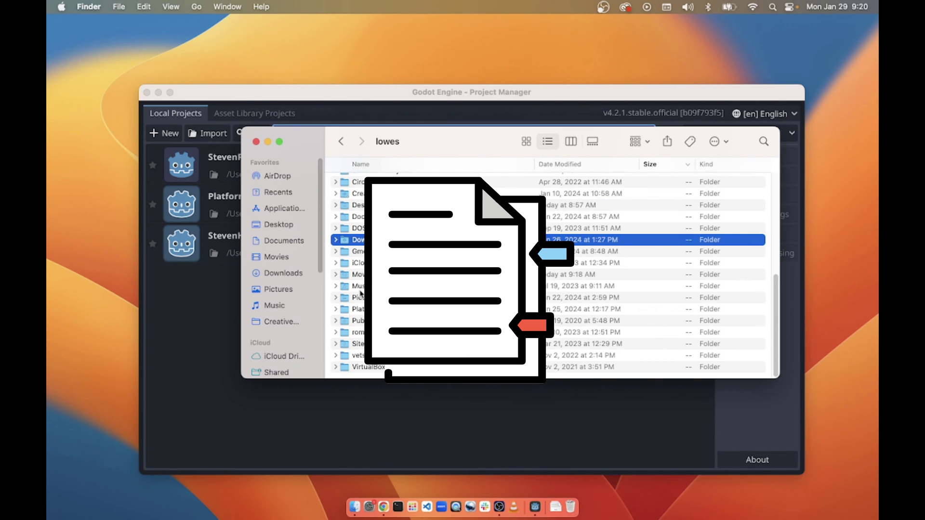
{"action": "scroll", "coordinate": [360, 293], "scroll_direction": "up", "scroll_amount": 5}
{"action": "scroll", "coordinate": [548, 268], "scroll_direction": "down", "scroll_amount": 5}
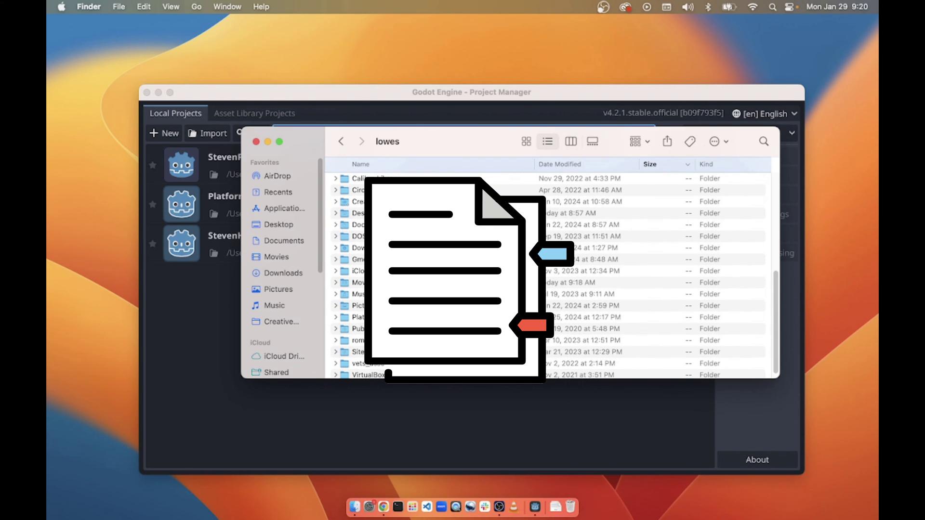
{"action": "left_click", "coordinate": [257, 143]}
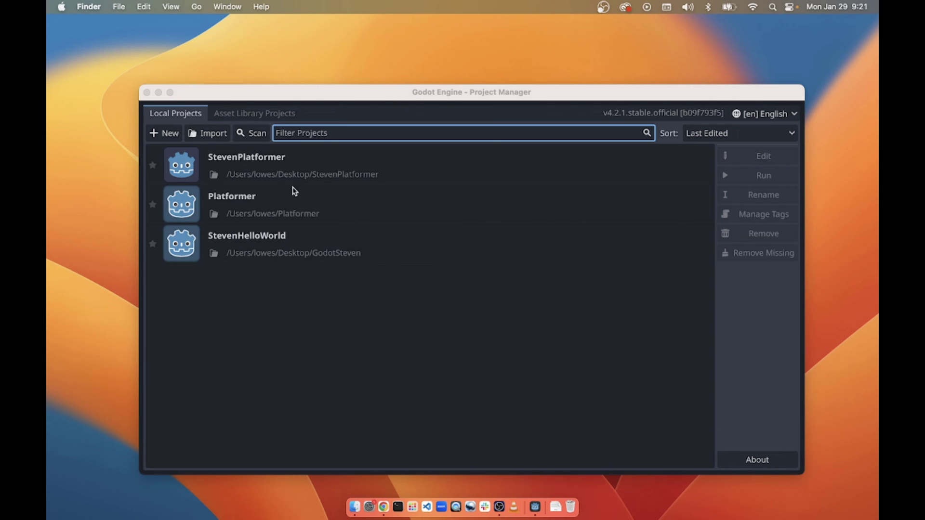
- Start a new Godot project and name it with the creator's first name followed directly by "FlappyBird"
{"action": "left_click", "coordinate": [164, 139]}
{"action": "left_click", "coordinate": [169, 139]}
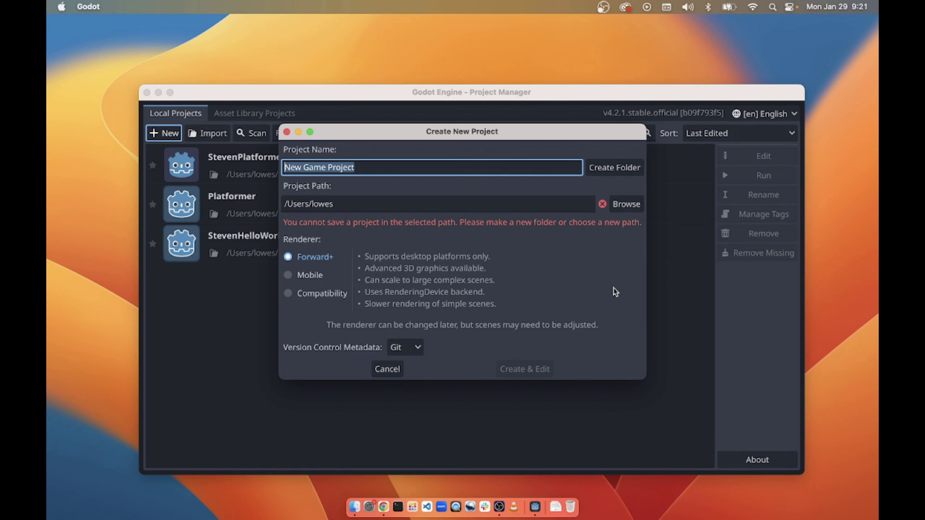
{"action": "key", "text": "BackSpace"}
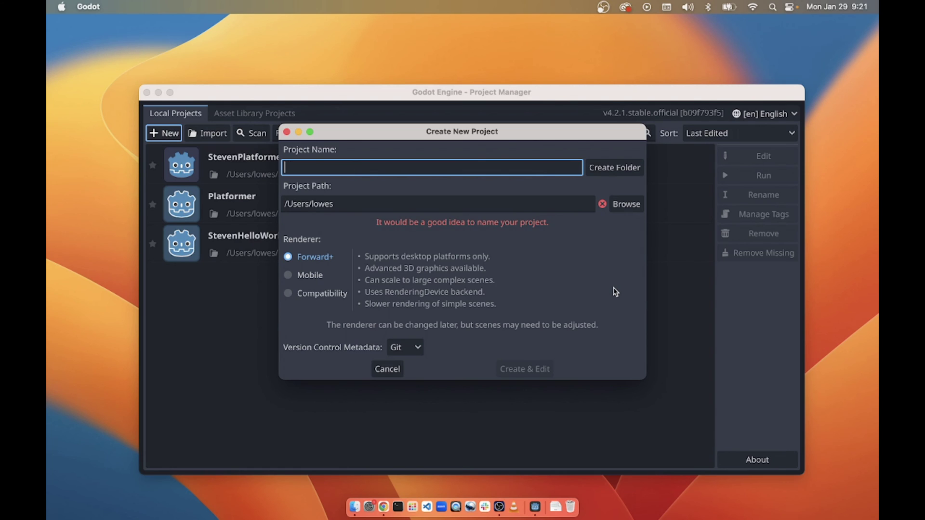
{"action": "type", "text": "Steven"}
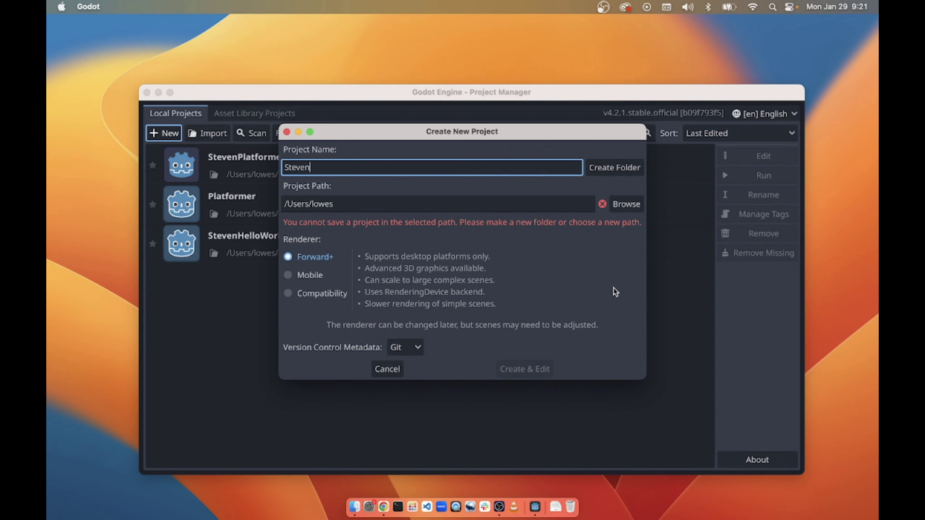
{"action": "type", "text": "FlappyBird"}
- Set the project path to the Desktop and create a folder there named after the project
{"action": "left_click", "coordinate": [428, 205]}
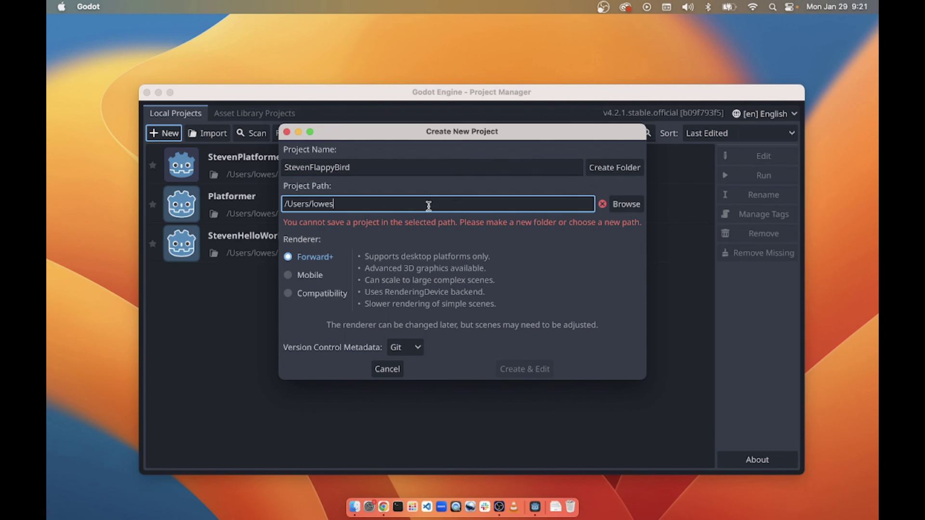
{"action": "left_click", "coordinate": [625, 203]}
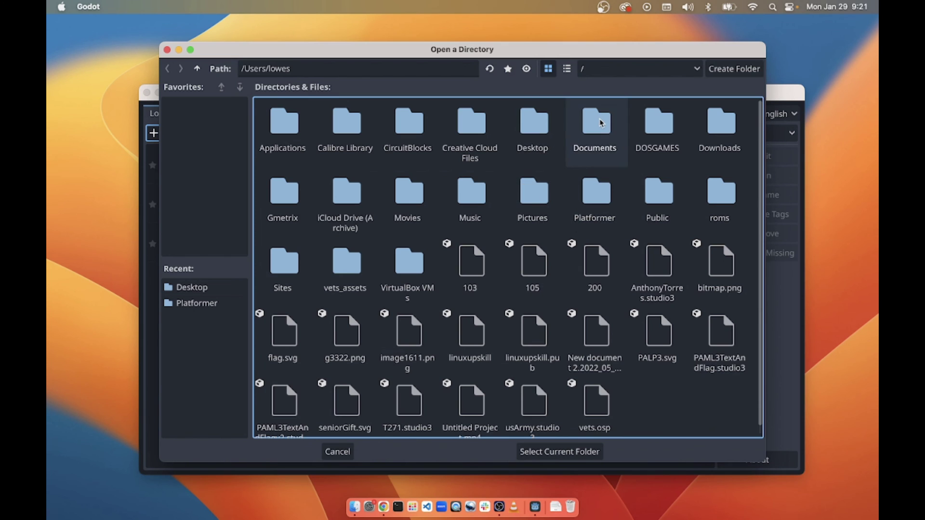
{"action": "left_click", "coordinate": [550, 129]}
{"action": "left_click", "coordinate": [578, 452]}
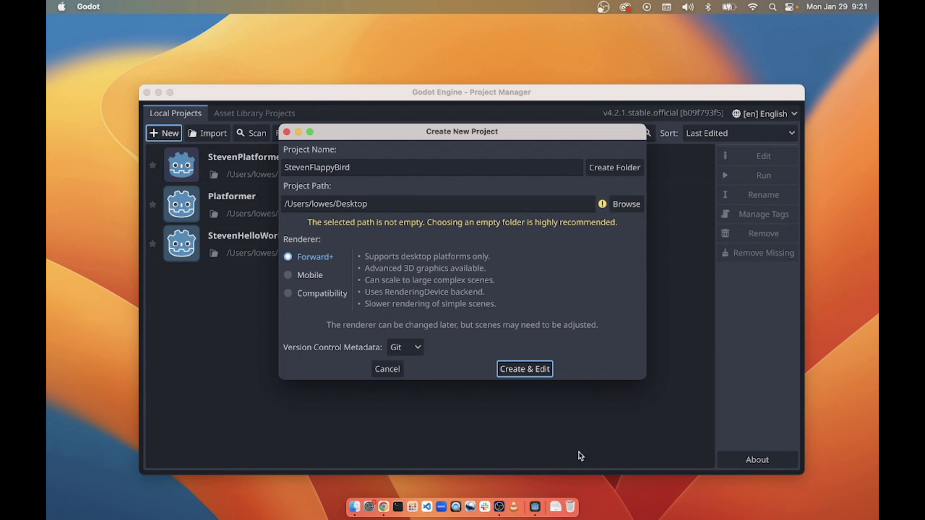
{"action": "left_click", "coordinate": [604, 174]}
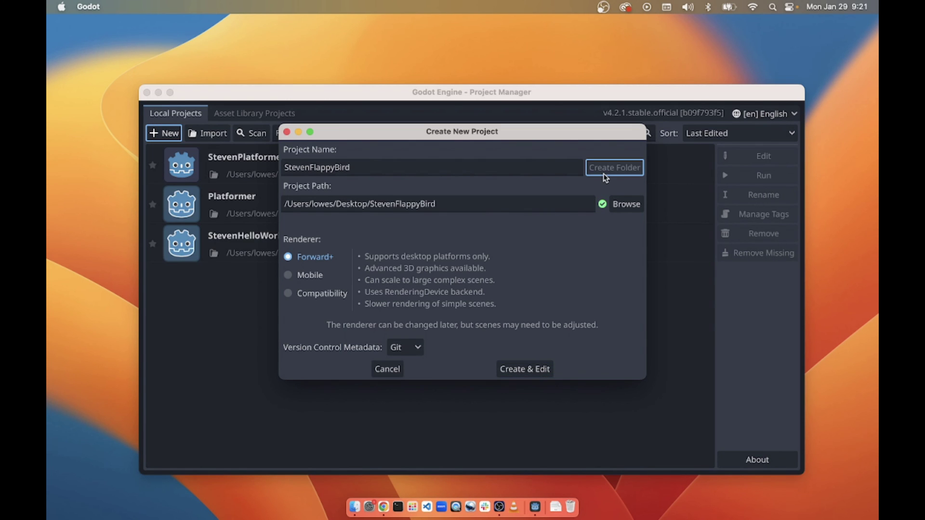
- Review each part of the project path and the version control metadata options, keeping Git
{"action": "left_click", "coordinate": [286, 205]}
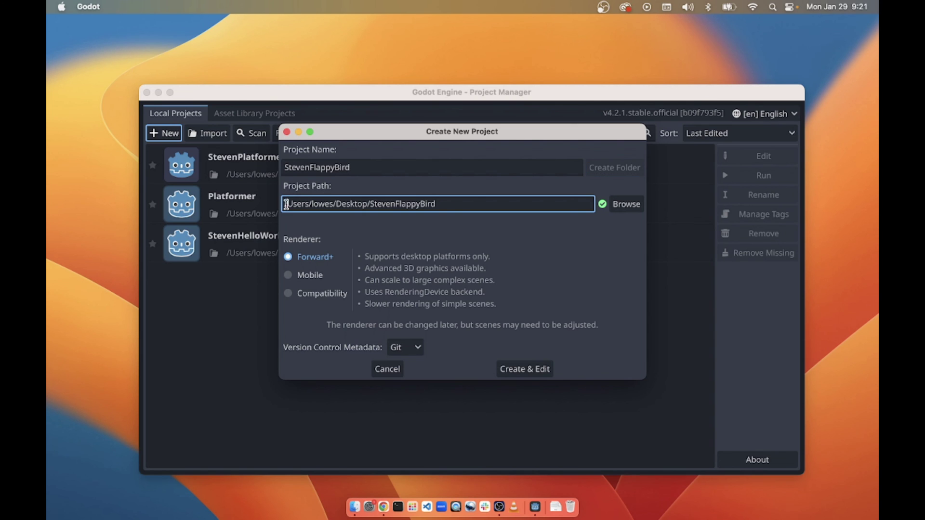
{"action": "left_click_drag", "start_coordinate": [286, 205], "coordinate": [304, 203]}
{"action": "double_click", "coordinate": [322, 204]}
{"action": "double_click", "coordinate": [352, 204]}
{"action": "left_click_drag", "start_coordinate": [370, 203], "coordinate": [472, 206]}
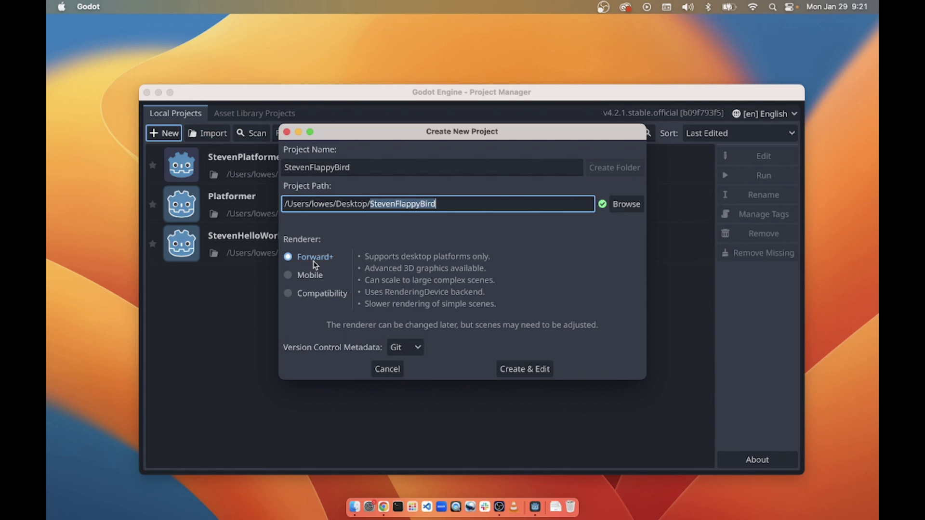
{"action": "left_click", "coordinate": [419, 346]}
{"action": "left_click", "coordinate": [452, 337]}
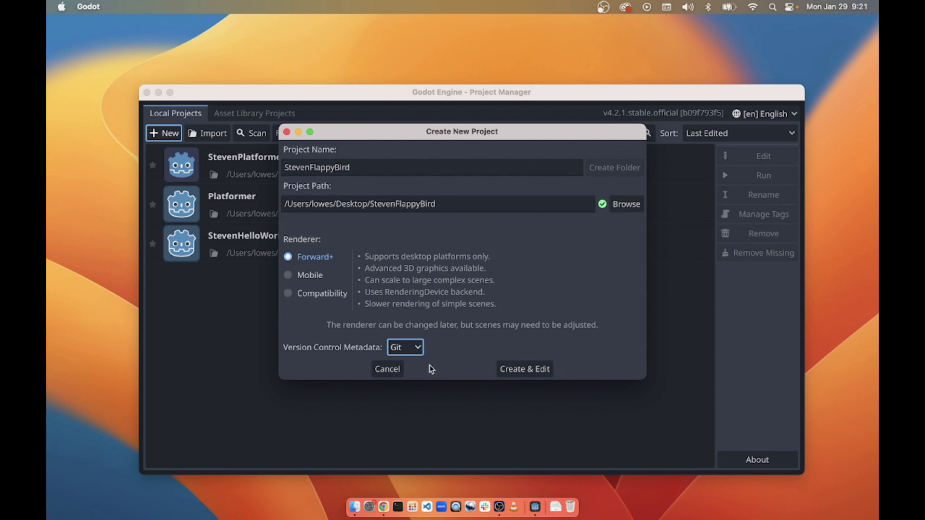
- Compare the Mobile and Compatibility renderers, choose Forward+, and create the project for editing
{"action": "left_click", "coordinate": [311, 275]}
{"action": "left_click", "coordinate": [313, 290]}
{"action": "left_click", "coordinate": [313, 282]}
{"action": "left_click", "coordinate": [313, 291]}
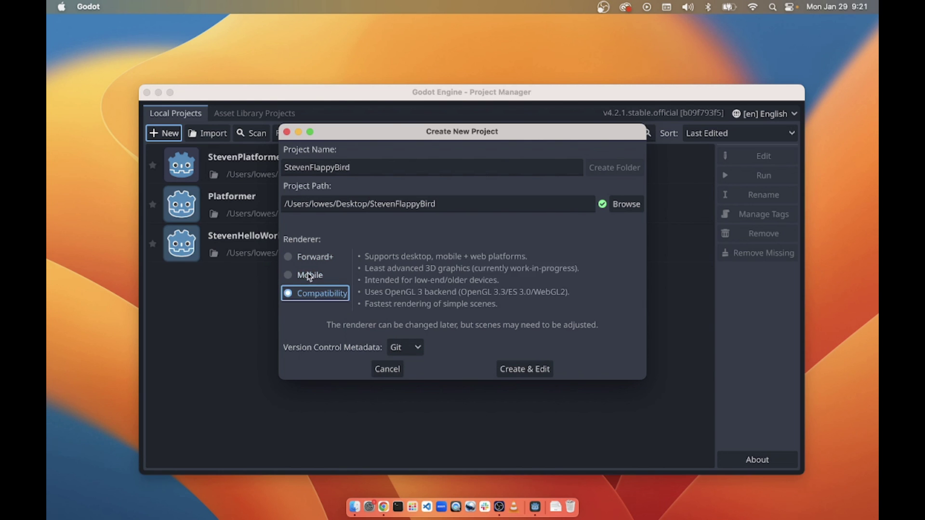
{"action": "left_click", "coordinate": [306, 274]}
{"action": "left_click", "coordinate": [305, 256]}
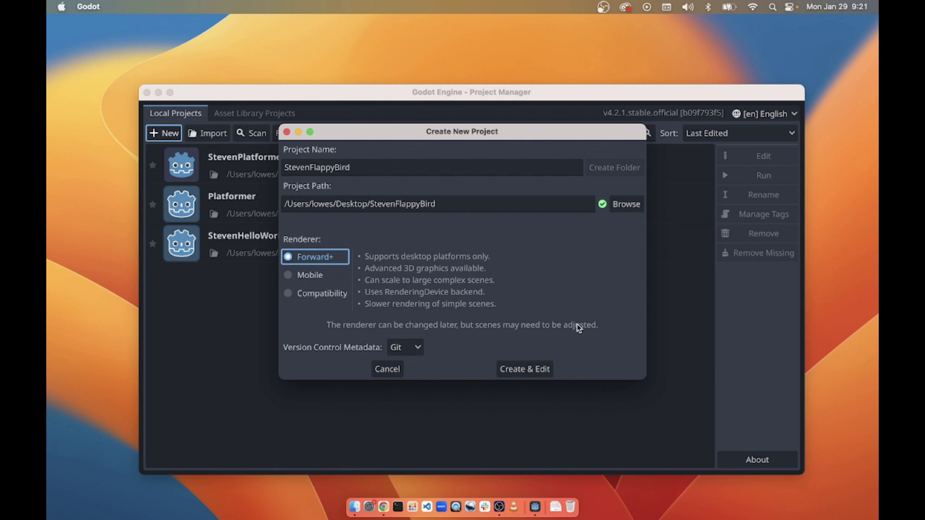
{"action": "left_click", "coordinate": [534, 369]}
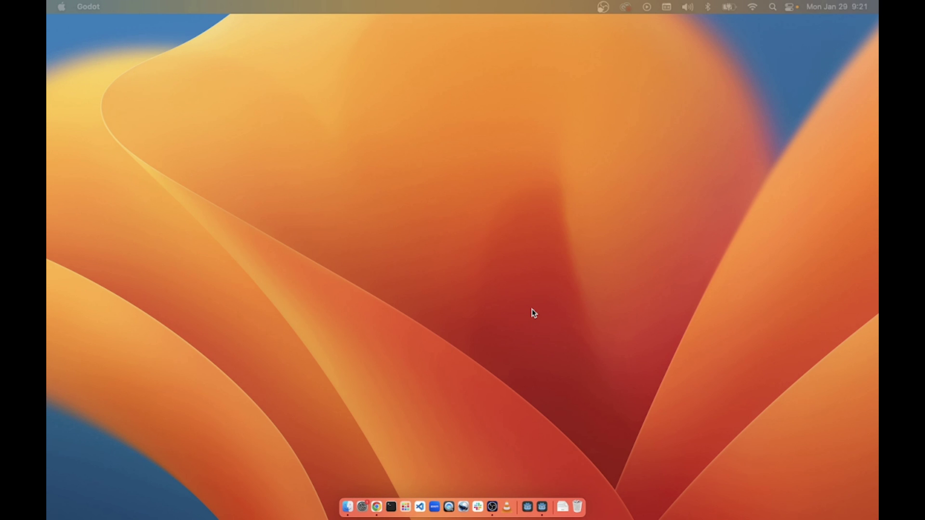